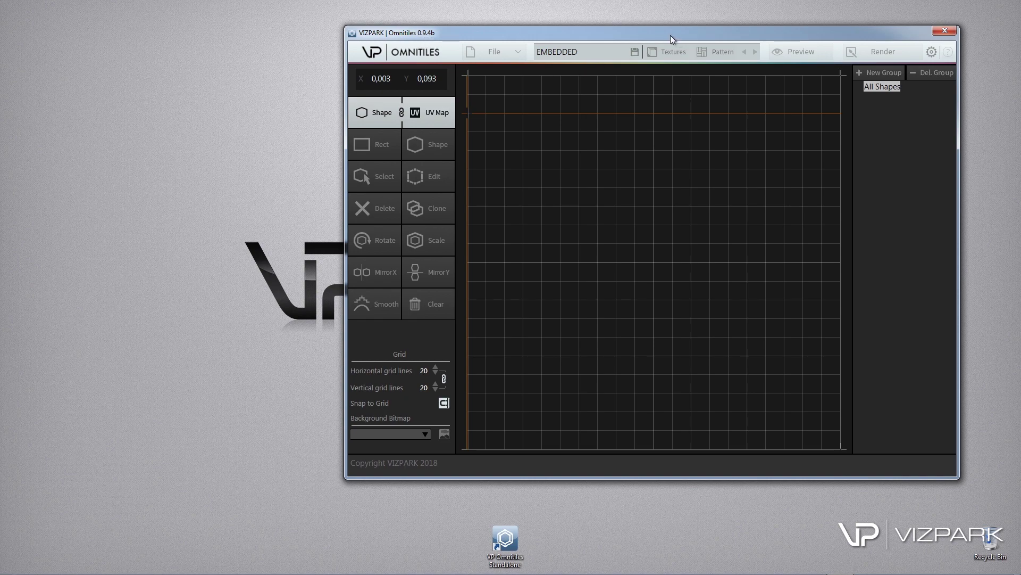
Step: Open the File menu to reach the Open Preset command
{"action": "left_click", "coordinate": [516, 51]}
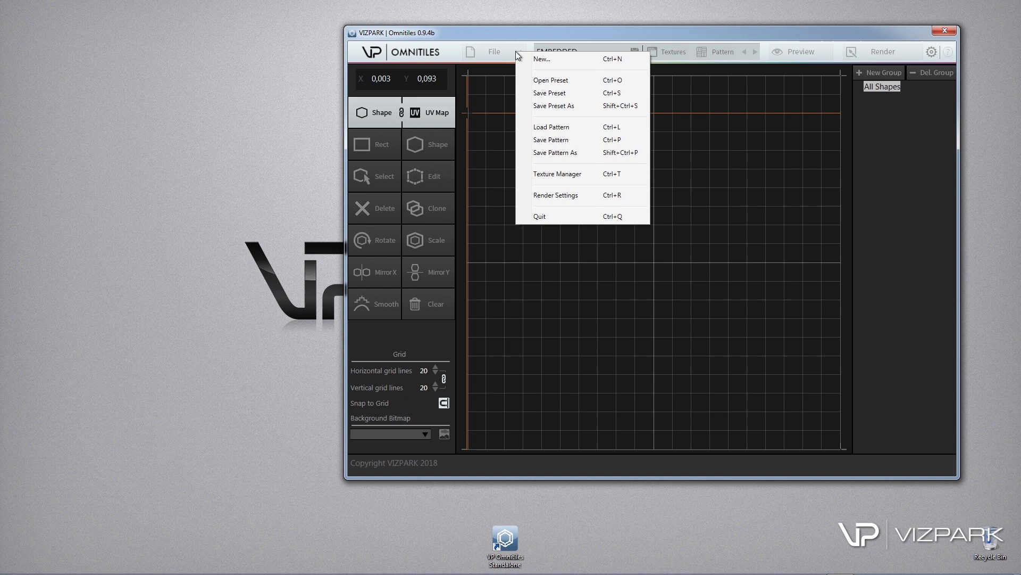
Step: Load the Mosaic Demo 01.vop full preset with its four square tiles
{"action": "left_click", "coordinate": [573, 80]}
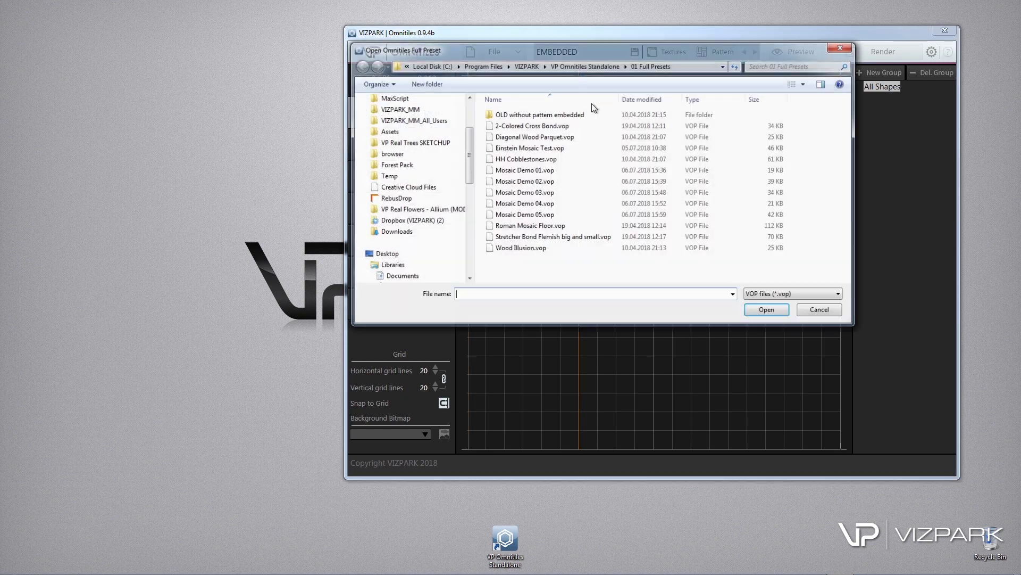
{"action": "double_click", "coordinate": [543, 170]}
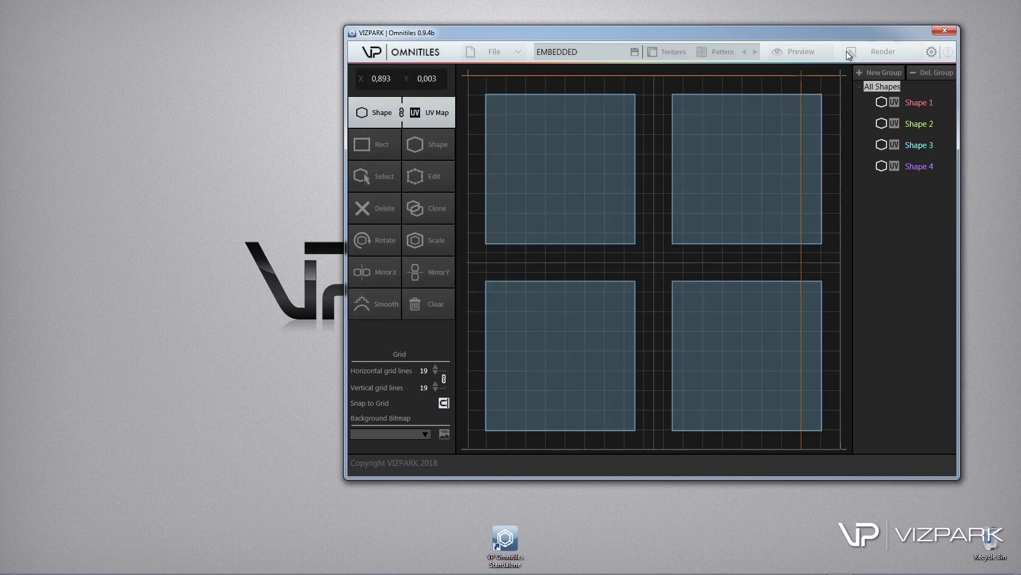
Step: Render the red-and-purple mosaic preview and place it left of the main window
{"action": "left_click", "coordinate": [822, 53]}
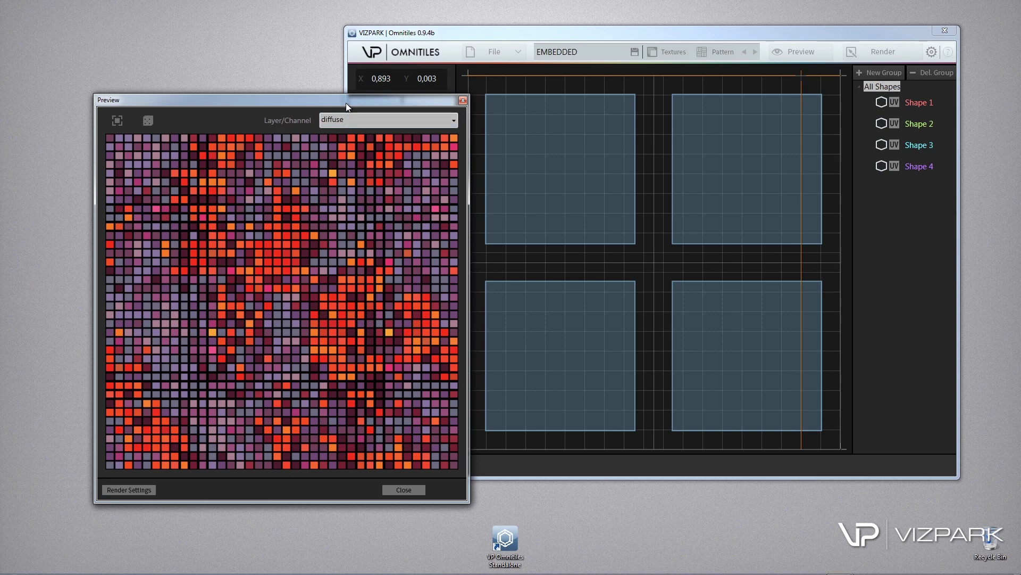
{"action": "left_click_drag", "start_coordinate": [346, 103], "coordinate": [259, 31]}
{"action": "left_click_drag", "start_coordinate": [503, 33], "coordinate": [548, 32]}
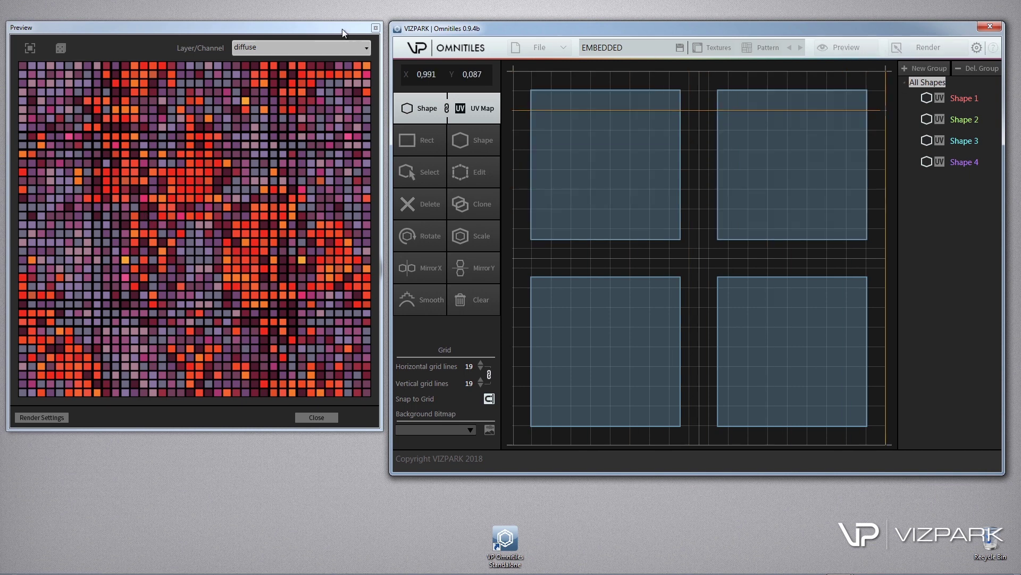
{"action": "left_click_drag", "start_coordinate": [343, 29], "coordinate": [340, 14]}
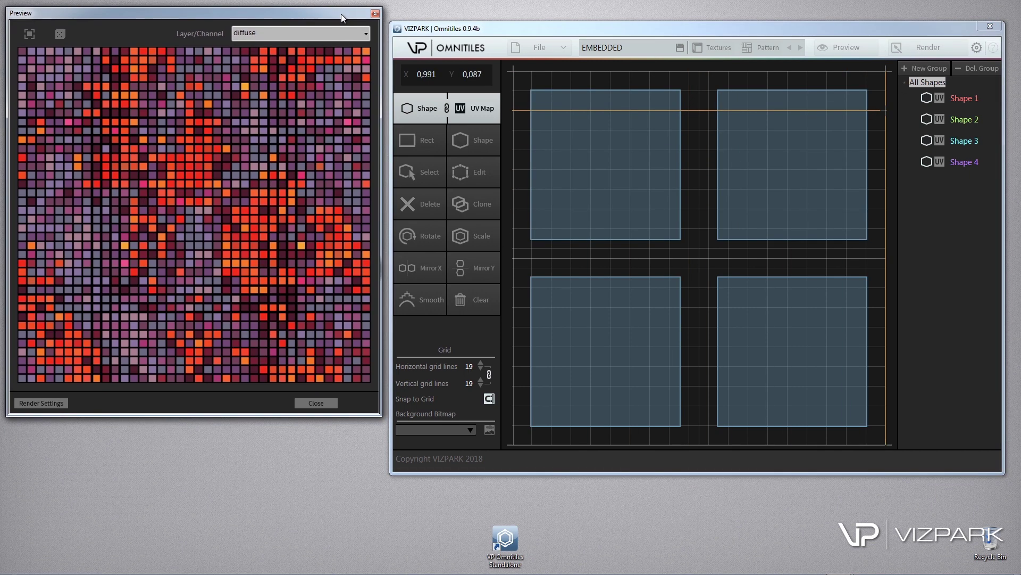
Step: Show the Textures list, keep Mosaic distribution, and place the Mosaic options at lower left
{"action": "left_click", "coordinate": [712, 50]}
{"action": "left_click_drag", "start_coordinate": [771, 105], "coordinate": [740, 109]}
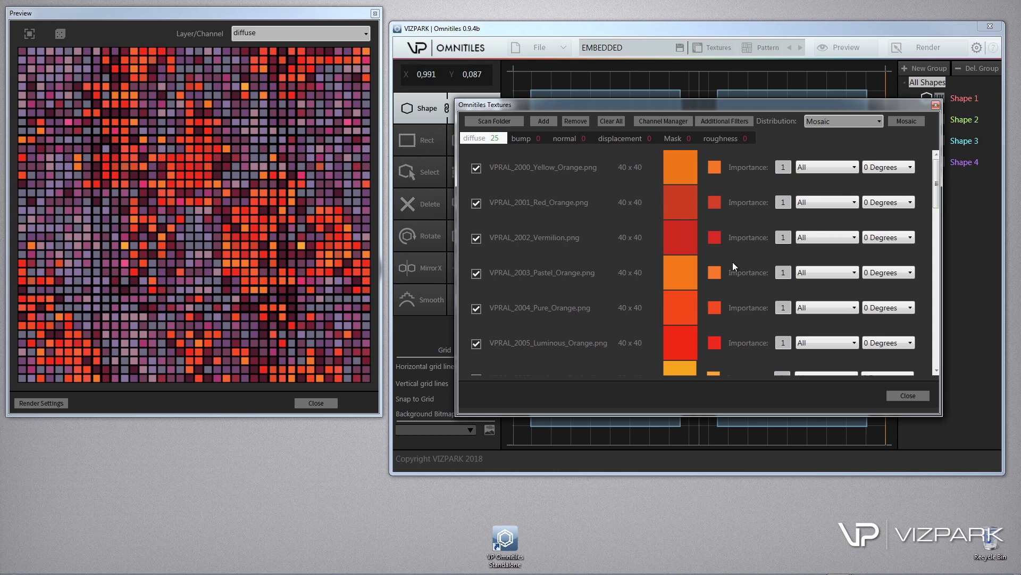
{"action": "left_click", "coordinate": [854, 122]}
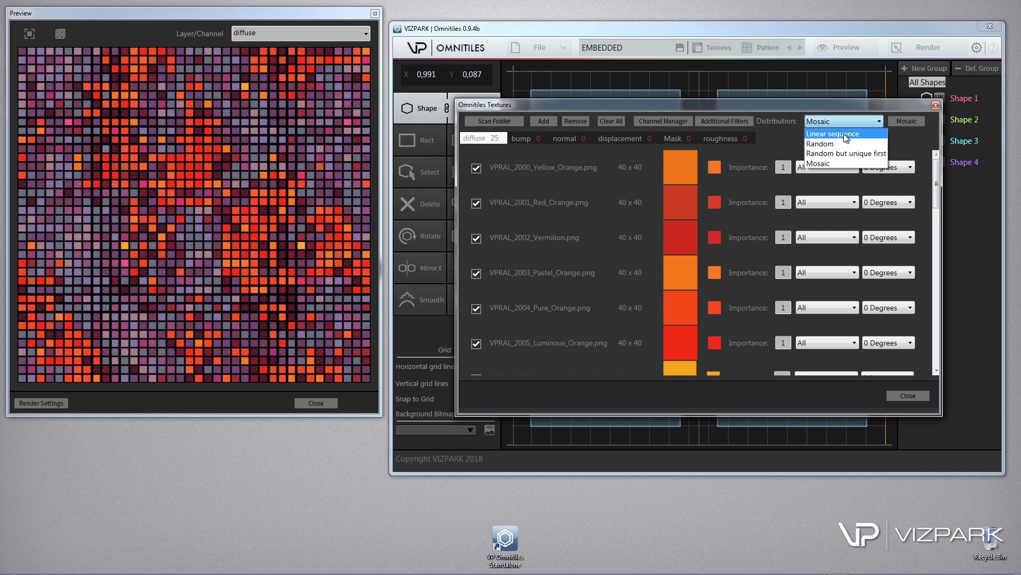
{"action": "left_click", "coordinate": [835, 164]}
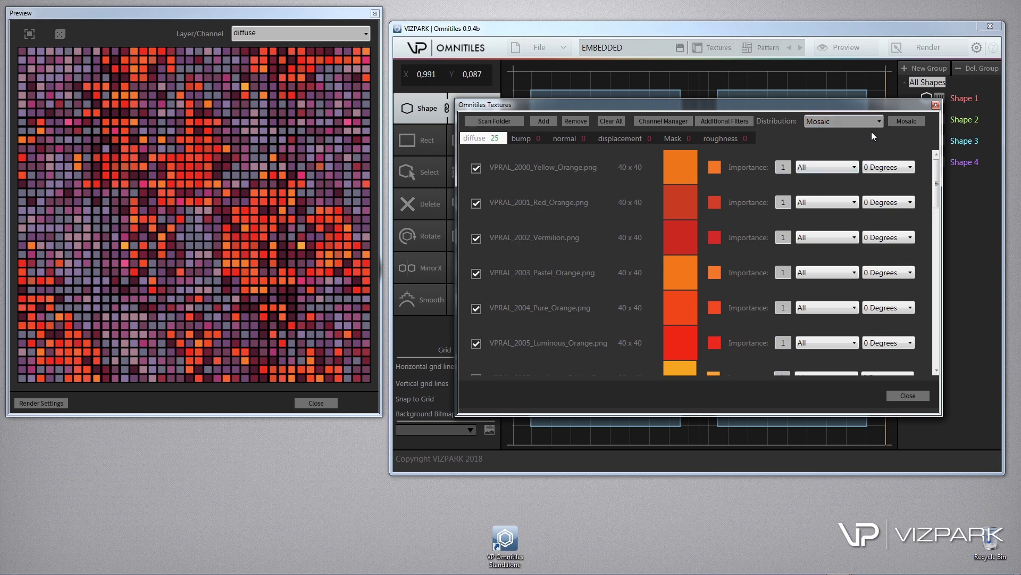
{"action": "left_click", "coordinate": [903, 122]}
{"action": "left_click_drag", "start_coordinate": [796, 208], "coordinate": [285, 424]}
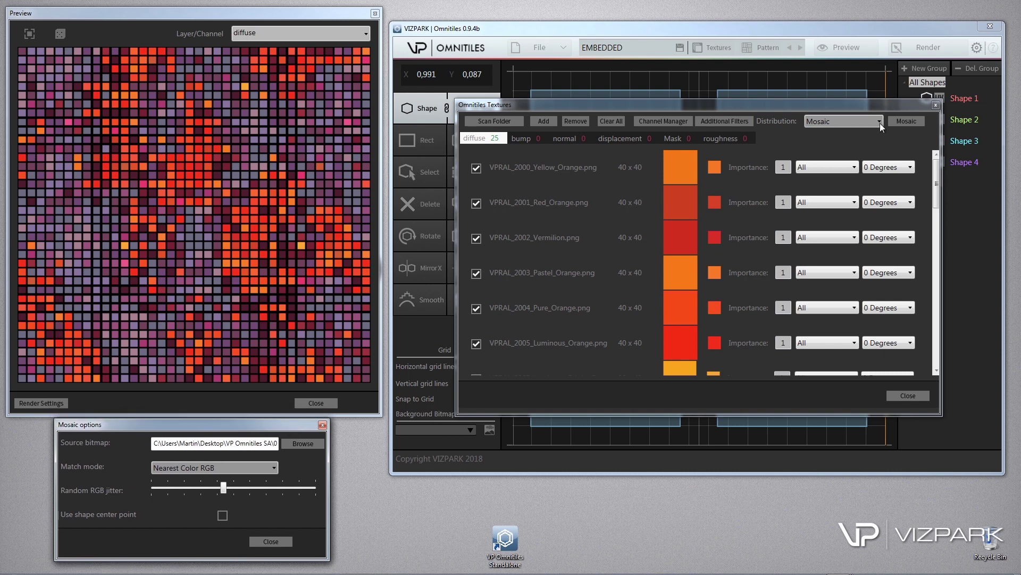
Step: Close the Textures list, check the mosaic_clouds.jpg source path, and keep Nearest Color RGB matching
{"action": "left_click", "coordinate": [908, 395]}
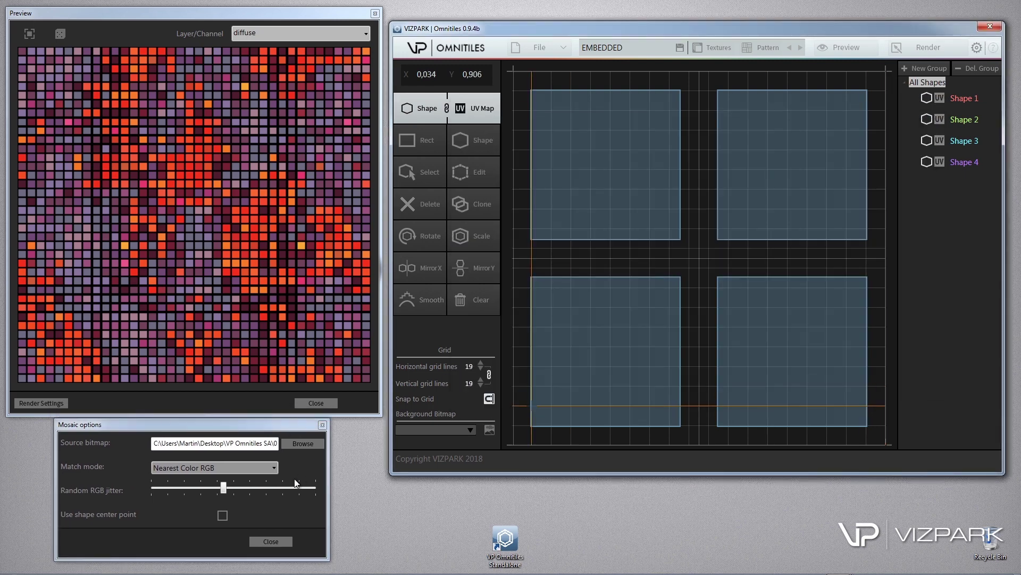
{"action": "left_click", "coordinate": [228, 442]}
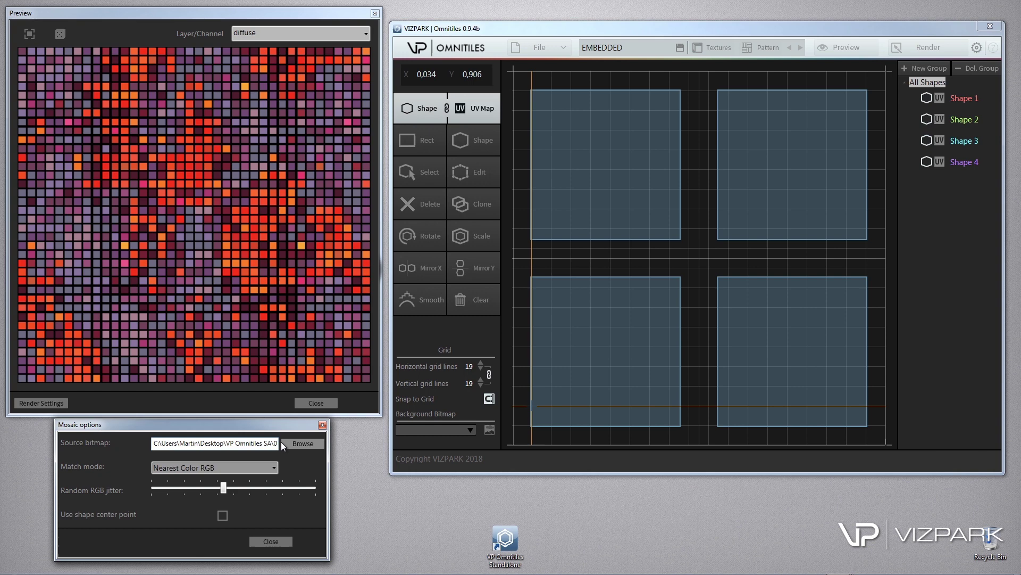
{"action": "key", "text": "ctrl+a"}
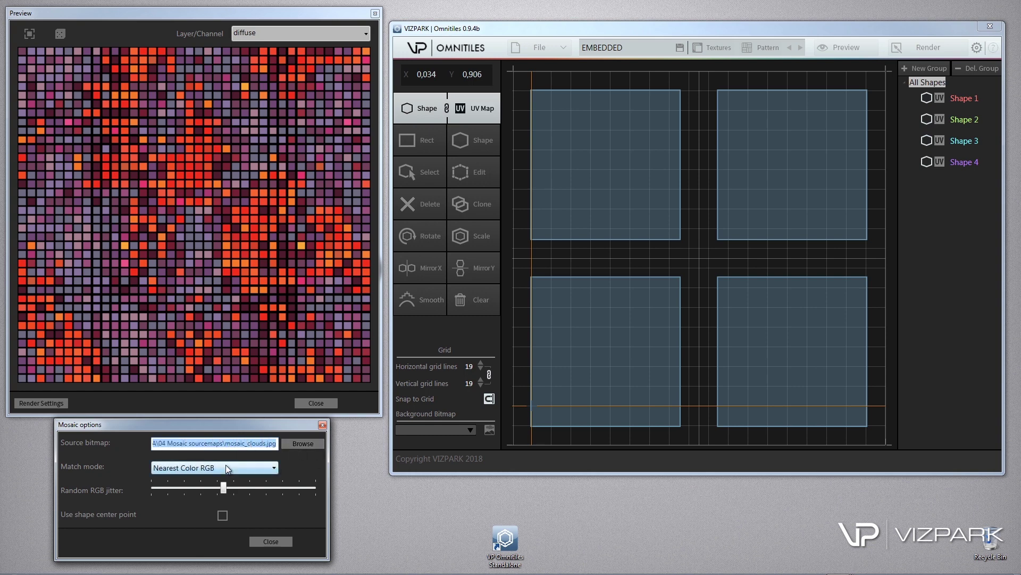
{"action": "left_click", "coordinate": [200, 464]}
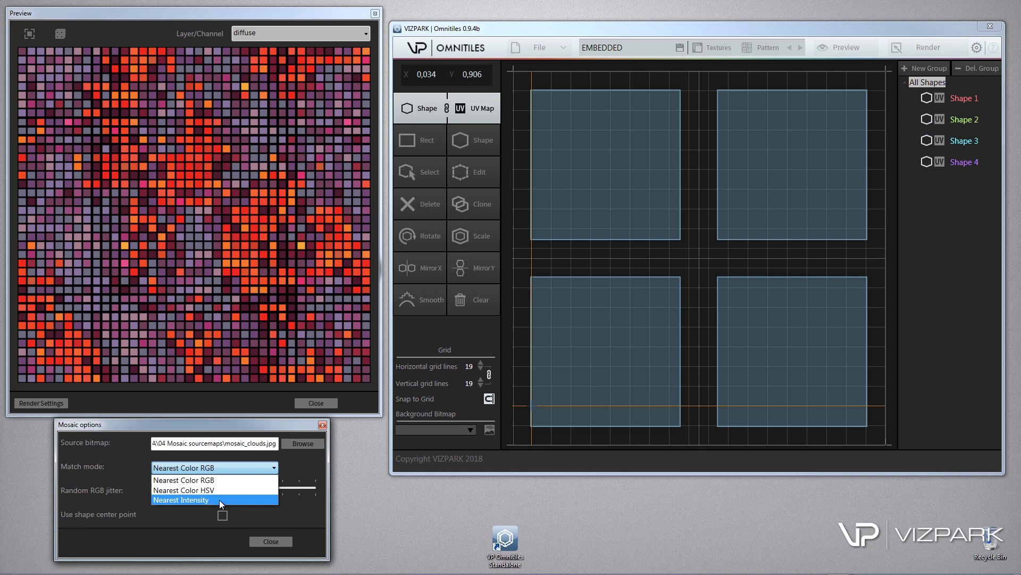
{"action": "left_click", "coordinate": [134, 473]}
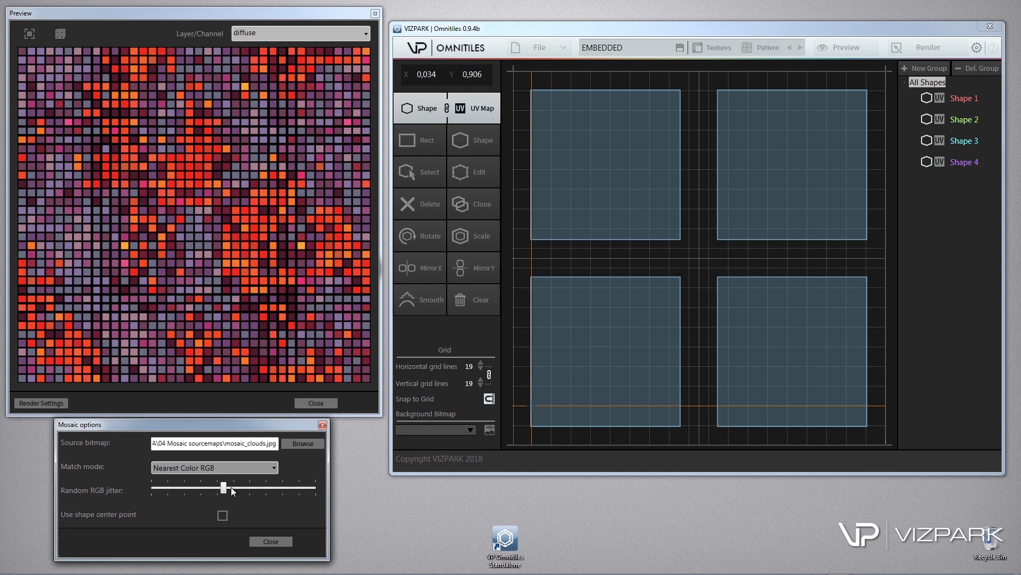
Step: Drop Random RGB jitter to zero, then raise it back to a low value
{"action": "left_click_drag", "start_coordinate": [233, 491], "coordinate": [140, 489]}
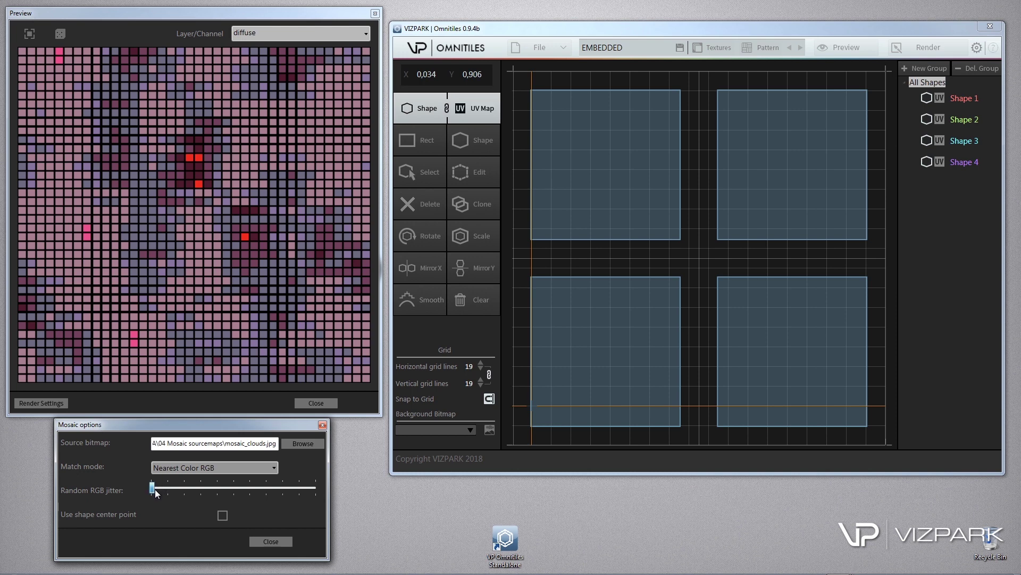
{"action": "left_click_drag", "start_coordinate": [155, 490], "coordinate": [196, 489]}
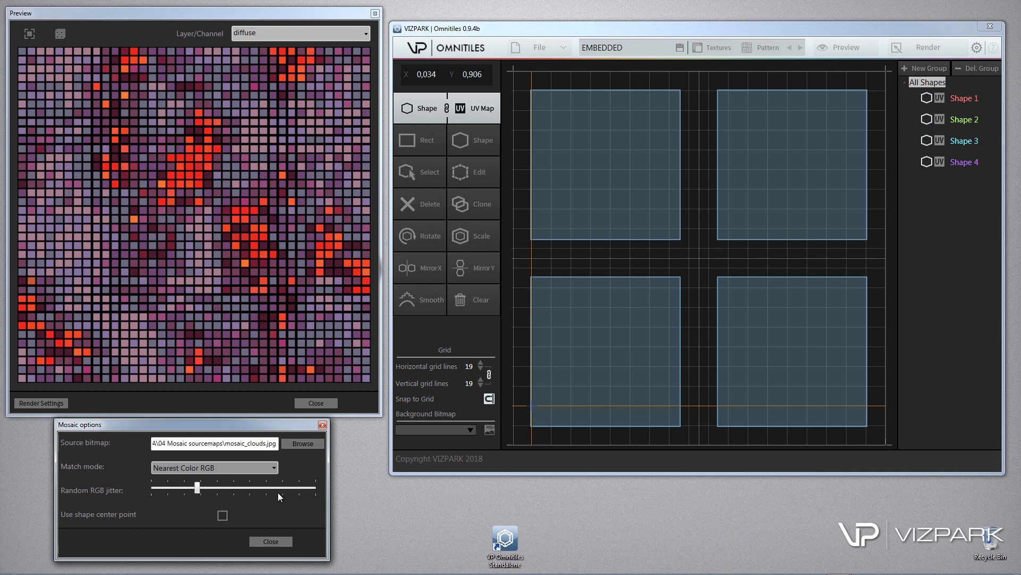
Step: Step through pattern presets to Circle Intersected and nudge the RGB jitter higher
{"action": "left_click", "coordinate": [745, 49]}
{"action": "left_click", "coordinate": [867, 306]}
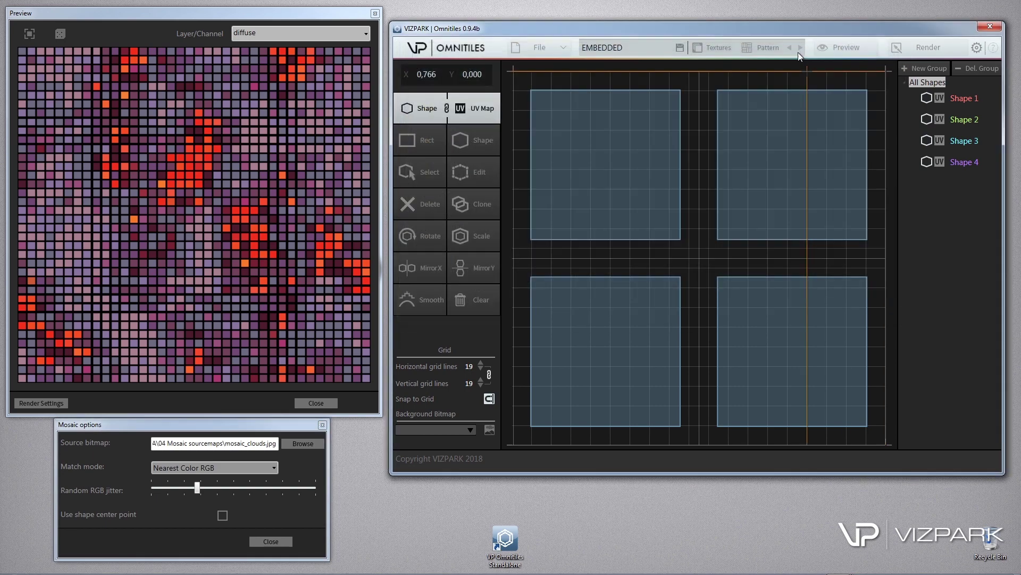
{"action": "left_click", "coordinate": [799, 47]}
{"action": "left_click", "coordinate": [799, 48]}
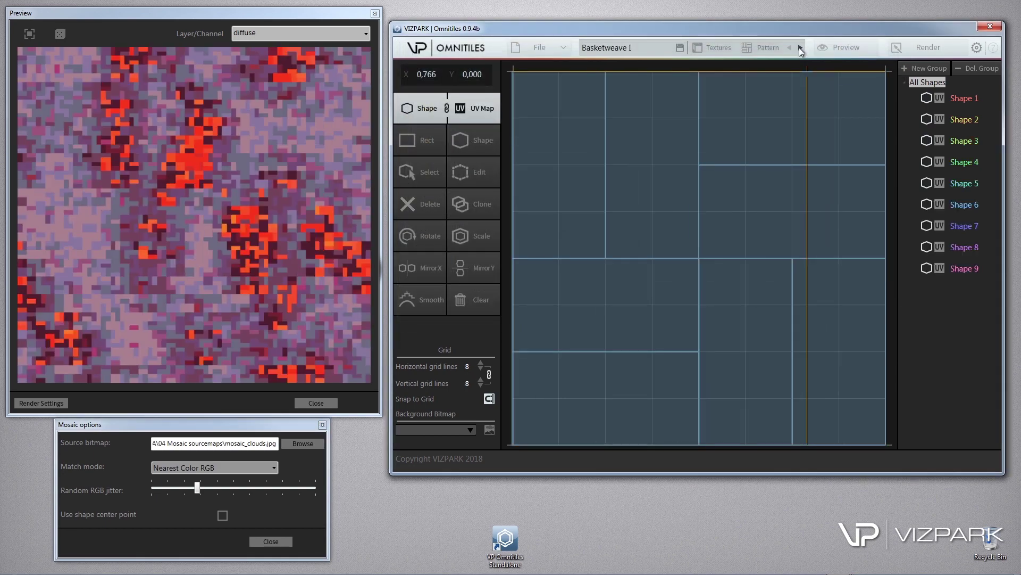
{"action": "left_click", "coordinate": [799, 47]}
{"action": "left_click", "coordinate": [799, 47]}
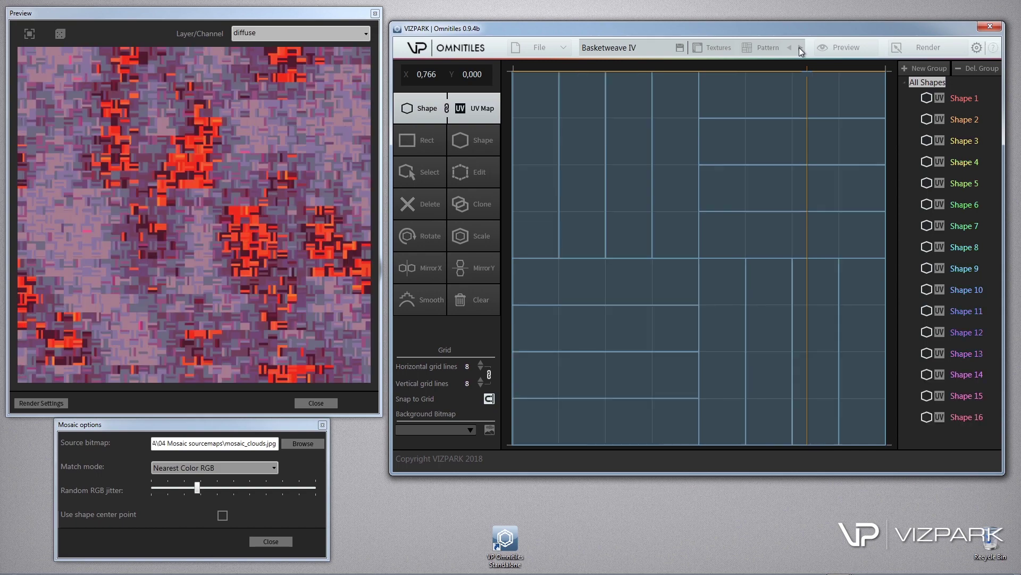
{"action": "left_click", "coordinate": [799, 48]}
{"action": "left_click", "coordinate": [799, 47]}
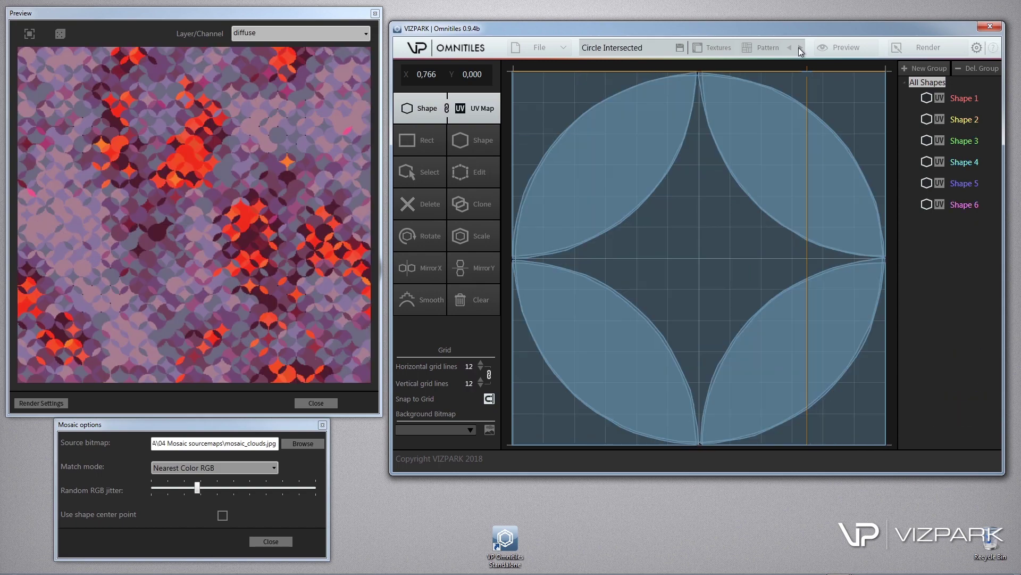
{"action": "mouse_move", "coordinate": [212, 486]}
{"action": "left_mouse_down"}
{"action": "mouse_move", "coordinate": [282, 481]}
{"action": "mouse_move", "coordinate": [184, 488]}
{"action": "mouse_move", "coordinate": [216, 488]}
{"action": "left_mouse_up"}
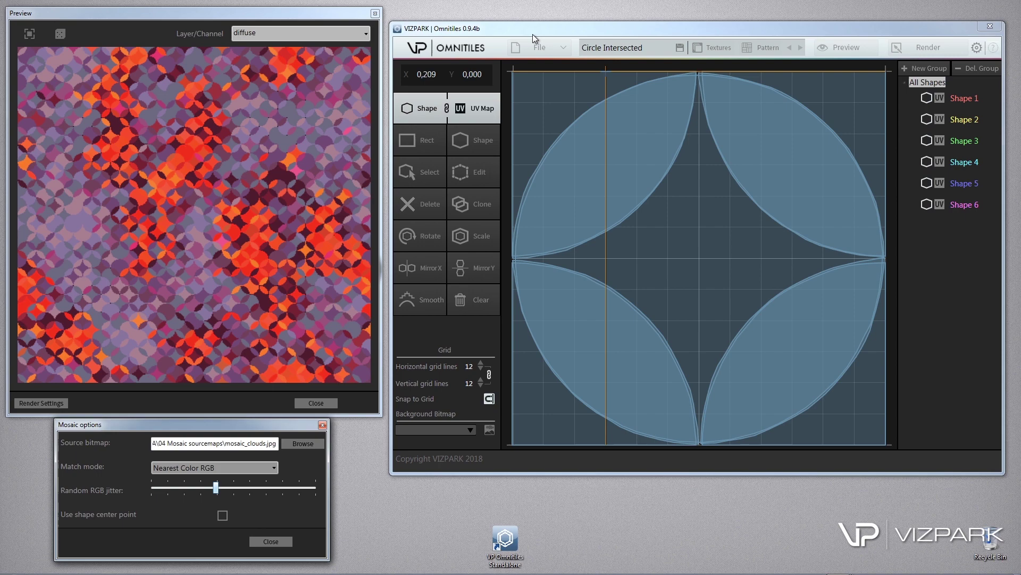
Step: Remove the background image from the shape canvas
{"action": "left_click", "coordinate": [539, 47]}
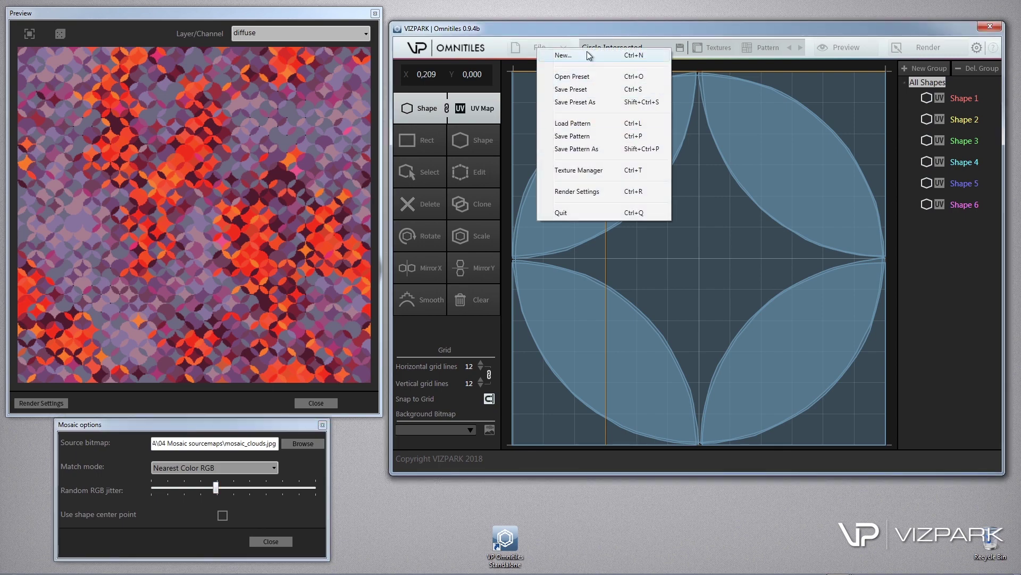
{"action": "left_click", "coordinate": [560, 76]}
{"action": "key", "text": "Escape"}
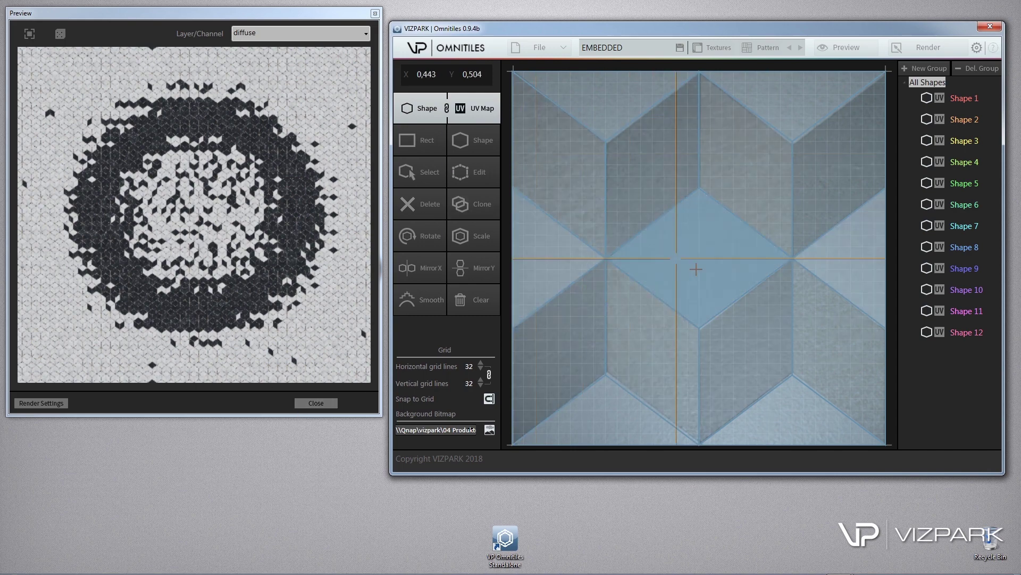
{"action": "left_click", "coordinate": [489, 430]}
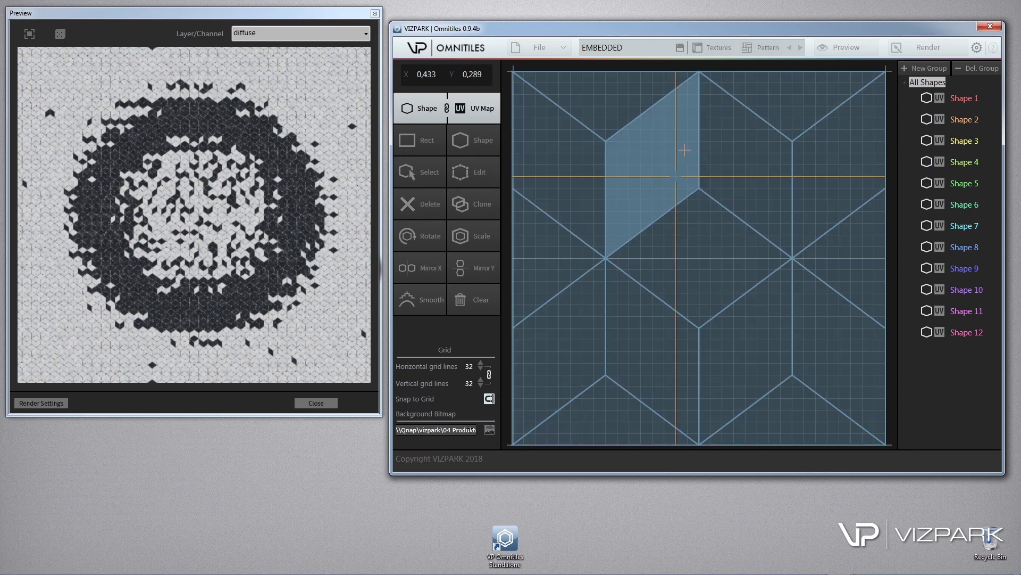
Step: Load the Mosaic Demo 03 full preset and switch its pattern to Circle simple
{"action": "left_click", "coordinate": [539, 47]}
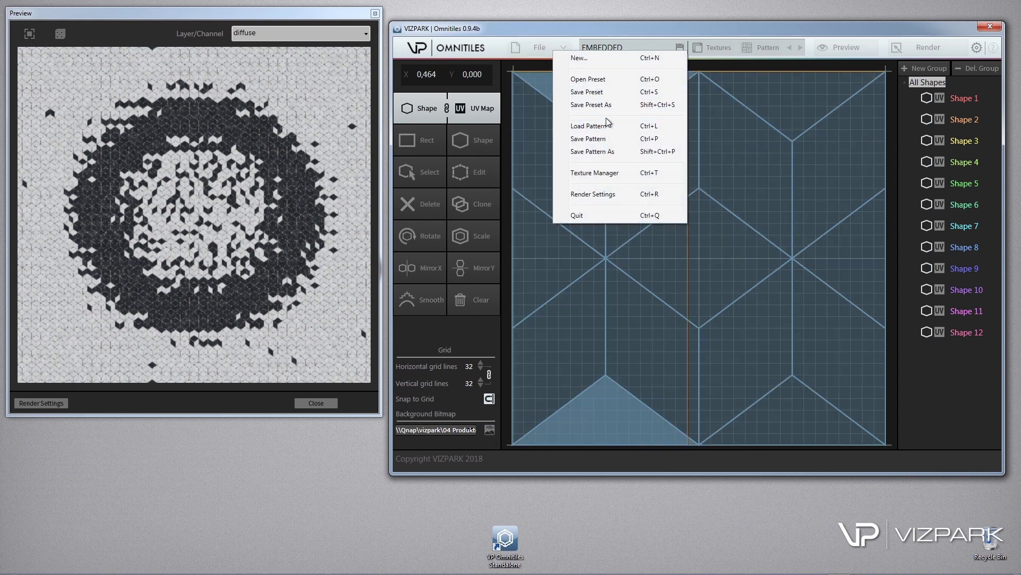
{"action": "left_click", "coordinate": [608, 85]}
{"action": "double_click", "coordinate": [602, 190]}
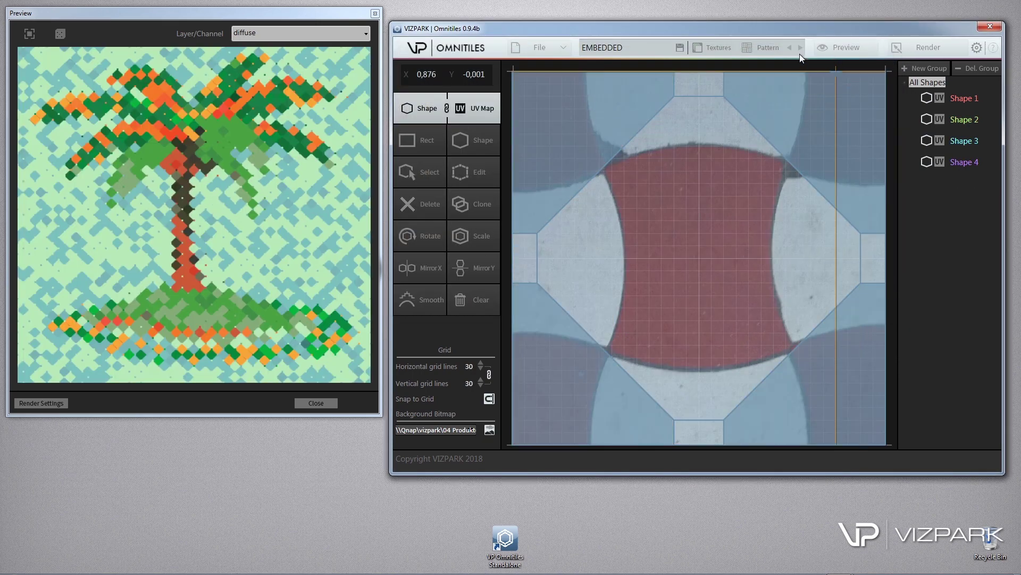
{"action": "left_click", "coordinate": [799, 48]}
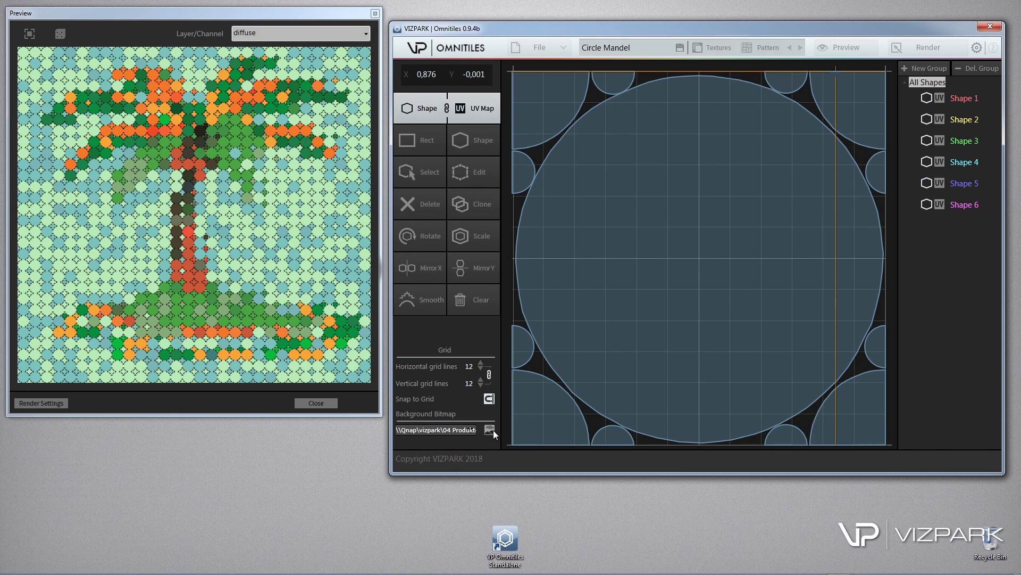
{"action": "left_click", "coordinate": [799, 48]}
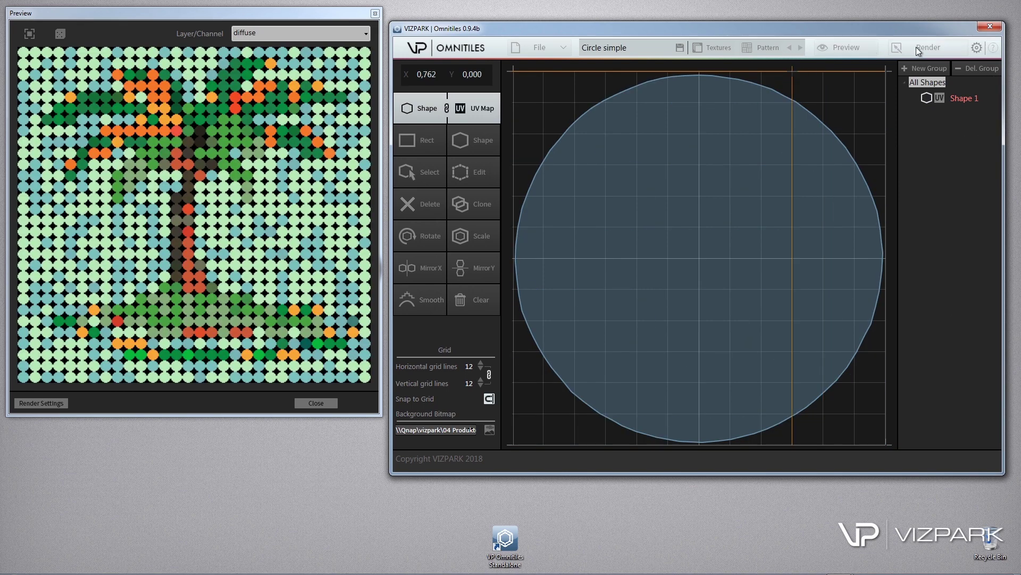
Step: Open the Mosaic distribution options, move them aside, and close the Textures list
{"action": "left_click", "coordinate": [716, 47]}
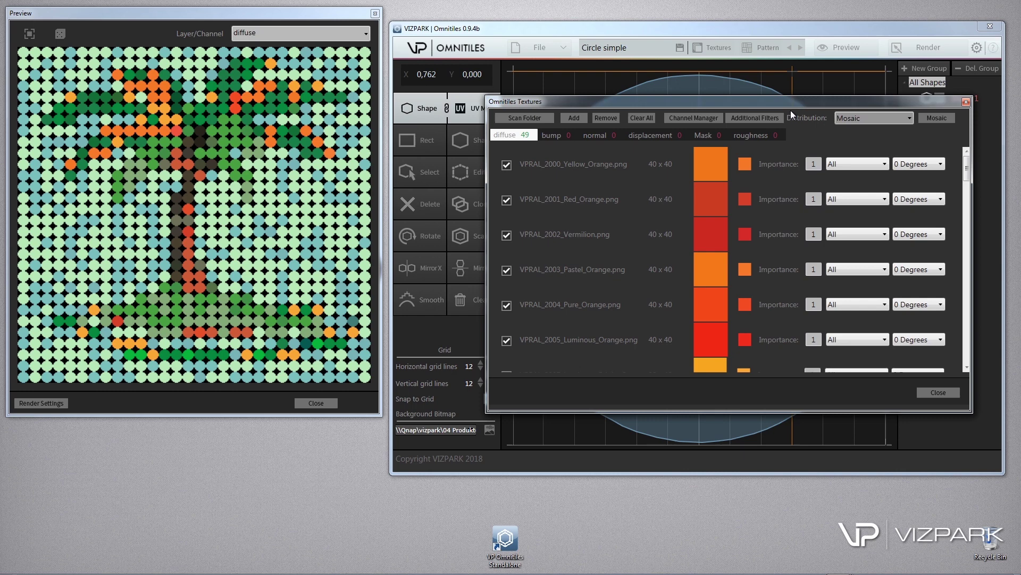
{"action": "left_click", "coordinate": [938, 118]}
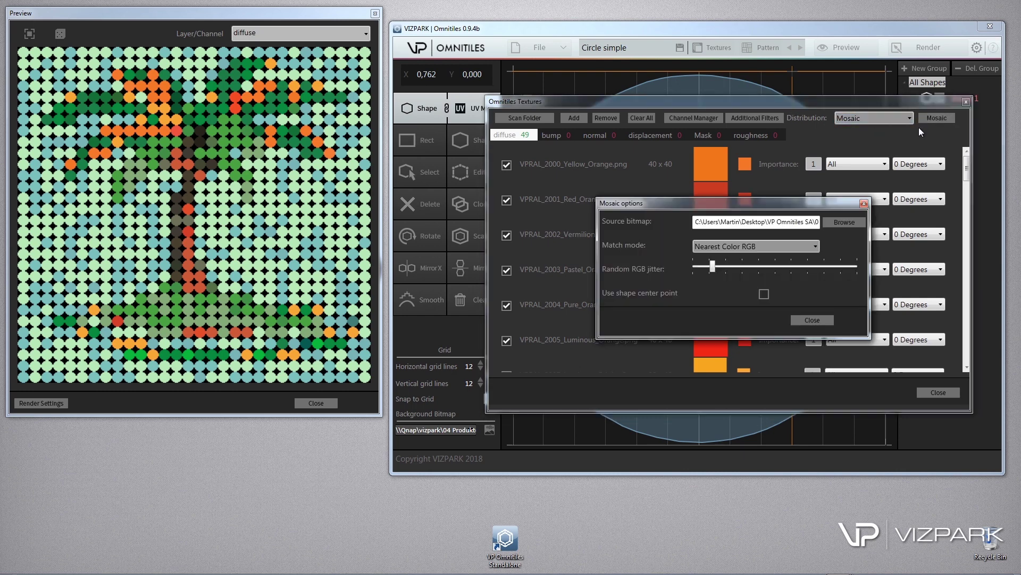
{"action": "left_click_drag", "start_coordinate": [797, 203], "coordinate": [240, 418]}
{"action": "left_click", "coordinate": [938, 392]}
Step: Try the HSV and Intensity match modes, then settle on Nearest Color RGB with added jitter
{"action": "left_click", "coordinate": [193, 462]}
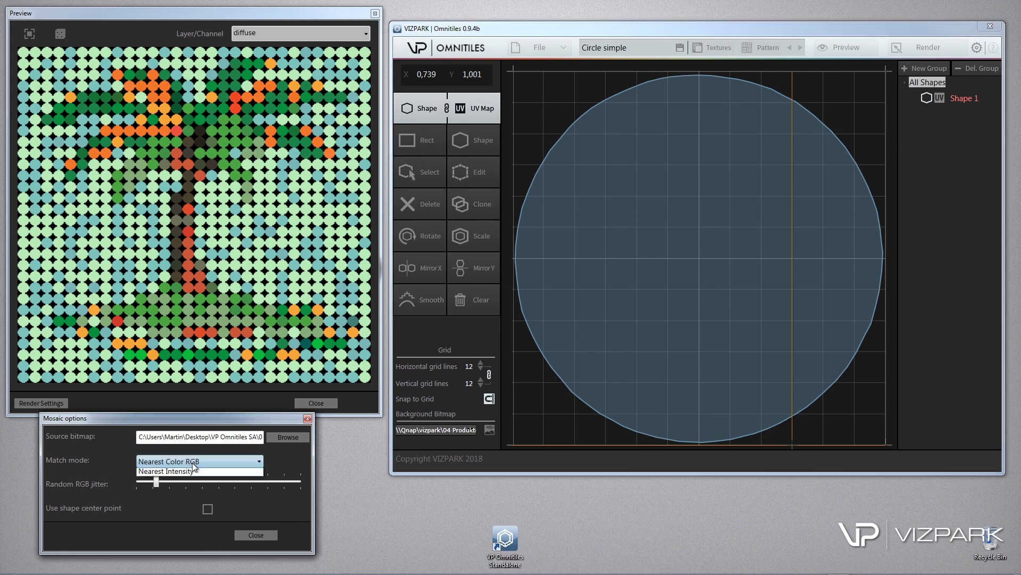
{"action": "left_click", "coordinate": [196, 484]}
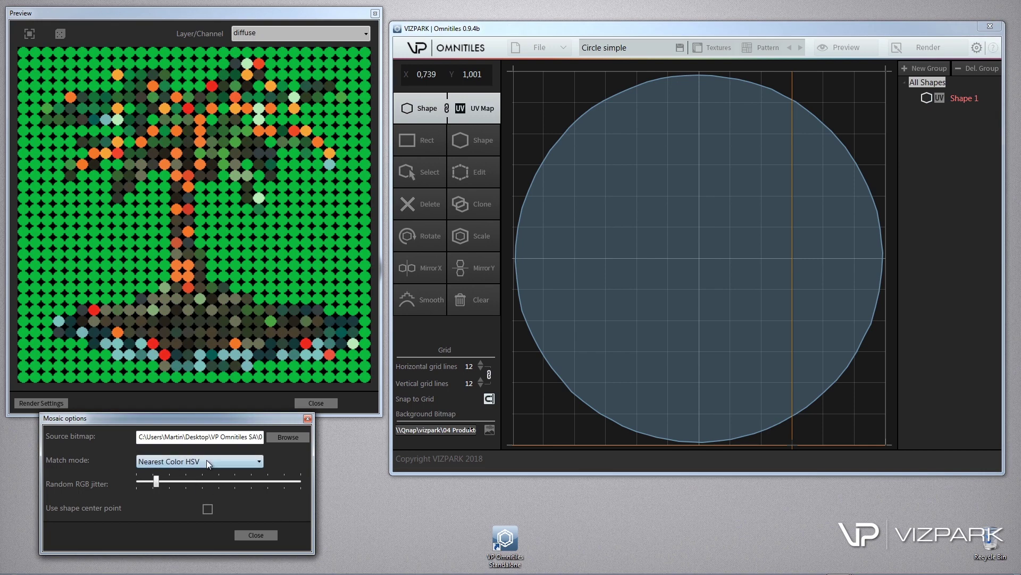
{"action": "left_click", "coordinate": [206, 460]}
{"action": "left_click", "coordinate": [201, 493]}
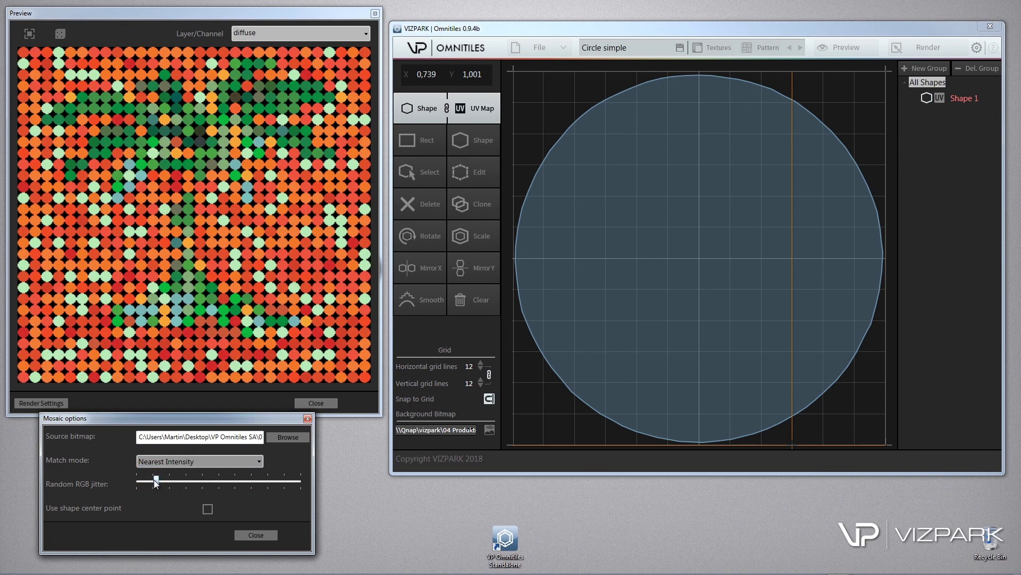
{"action": "left_click_drag", "start_coordinate": [155, 480], "coordinate": [125, 481]}
{"action": "left_click", "coordinate": [183, 463]}
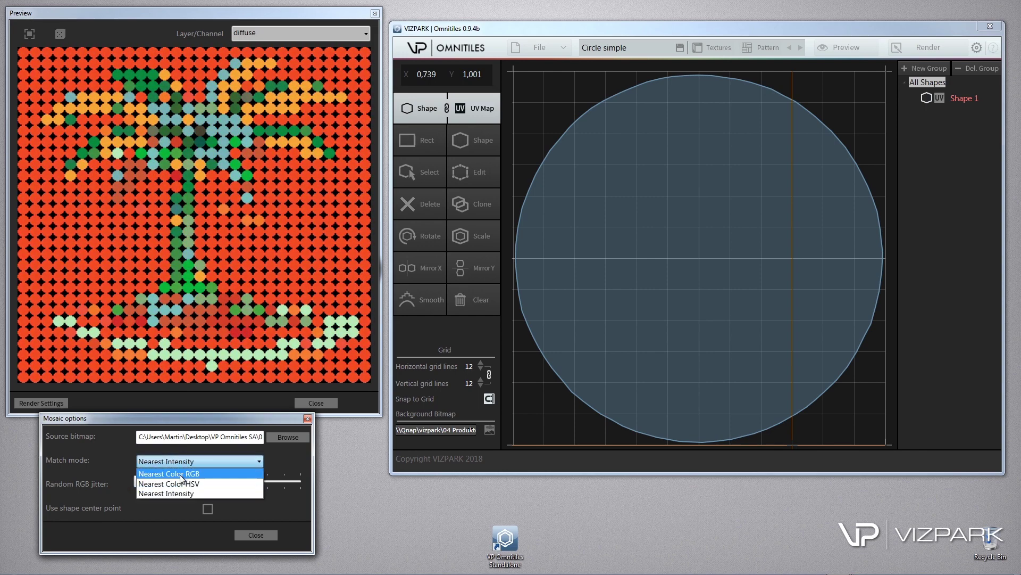
{"action": "left_click", "coordinate": [181, 482]}
{"action": "left_click", "coordinate": [190, 463]}
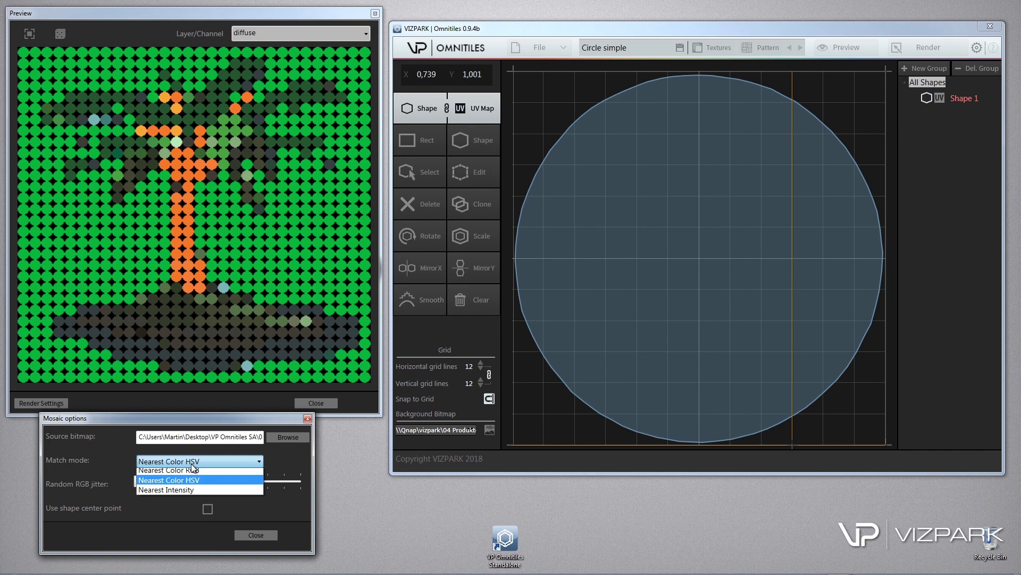
{"action": "left_click", "coordinate": [190, 471]}
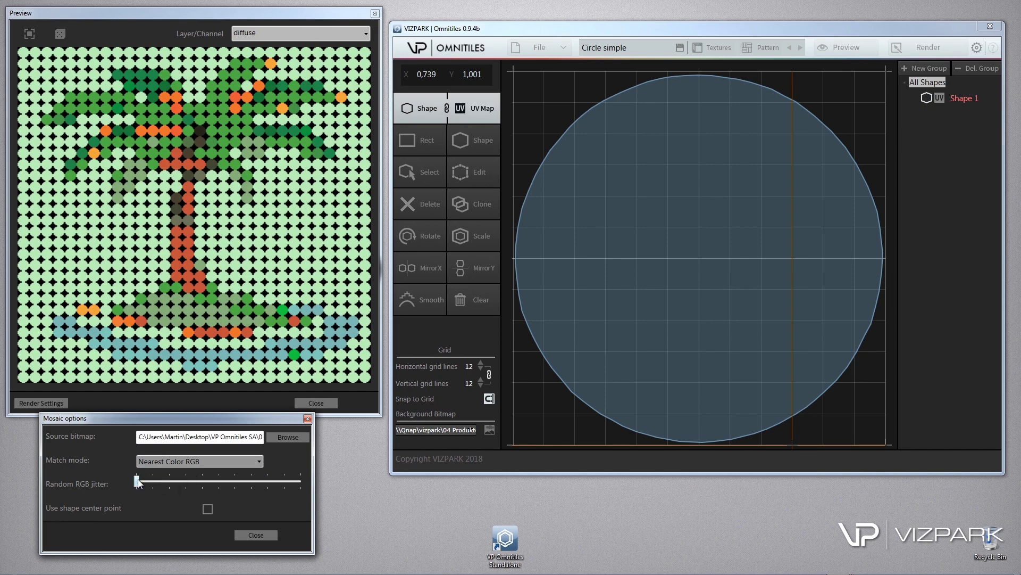
{"action": "left_click_drag", "start_coordinate": [138, 482], "coordinate": [176, 481]}
Step: Use 04 Mosaic sourcemaps/mona-lisa.jpg as the source bitmap and show the 49-tile texture list
{"action": "left_click", "coordinate": [292, 438]}
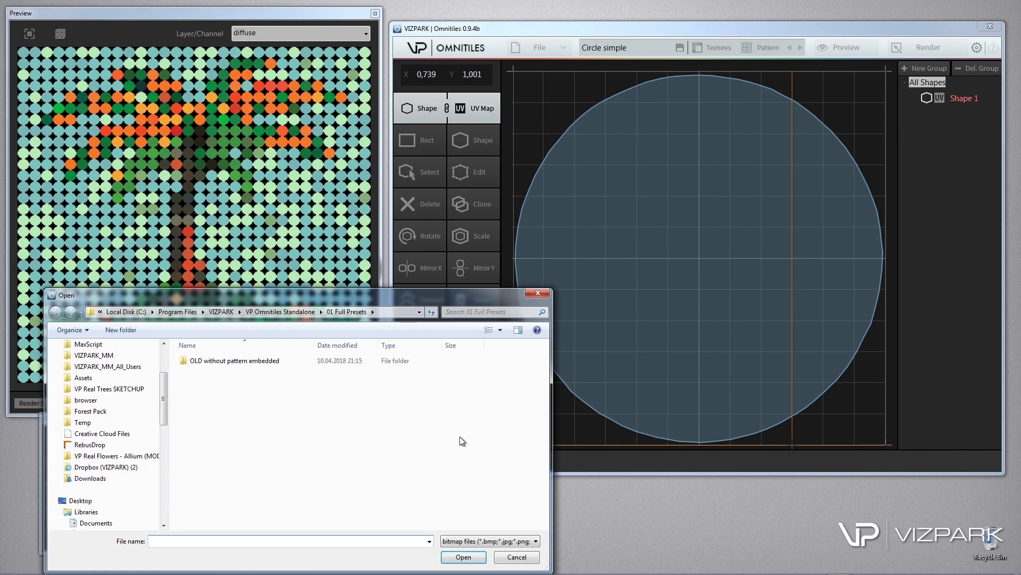
{"action": "left_click_drag", "start_coordinate": [332, 295], "coordinate": [389, 273]}
{"action": "left_click", "coordinate": [355, 291]}
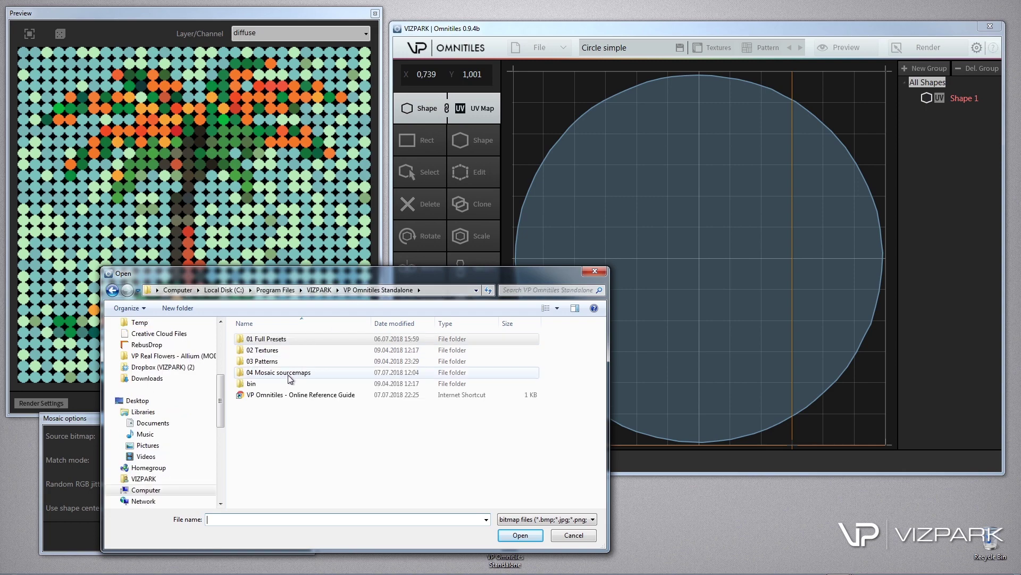
{"action": "double_click", "coordinate": [296, 372]}
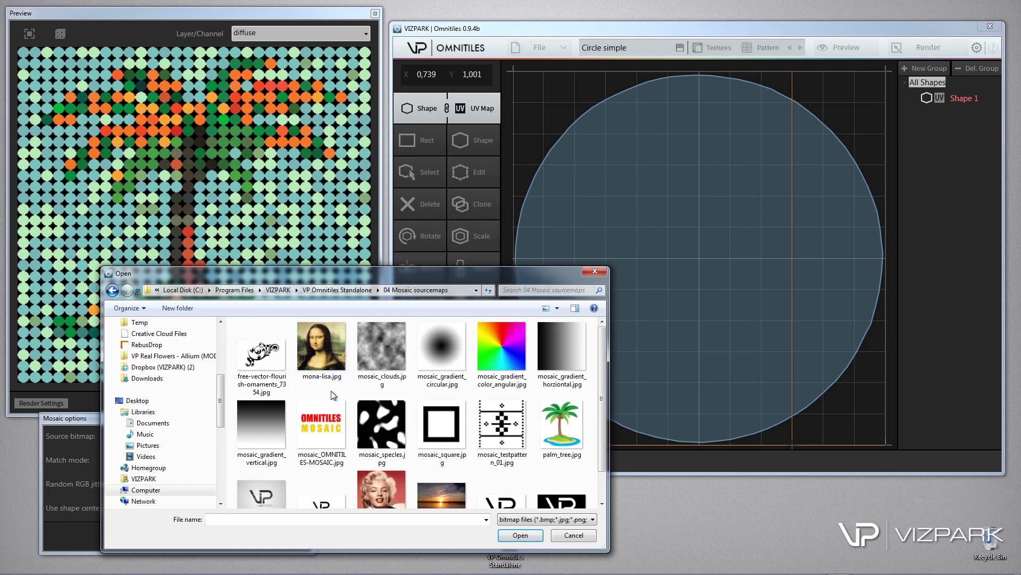
{"action": "double_click", "coordinate": [327, 353]}
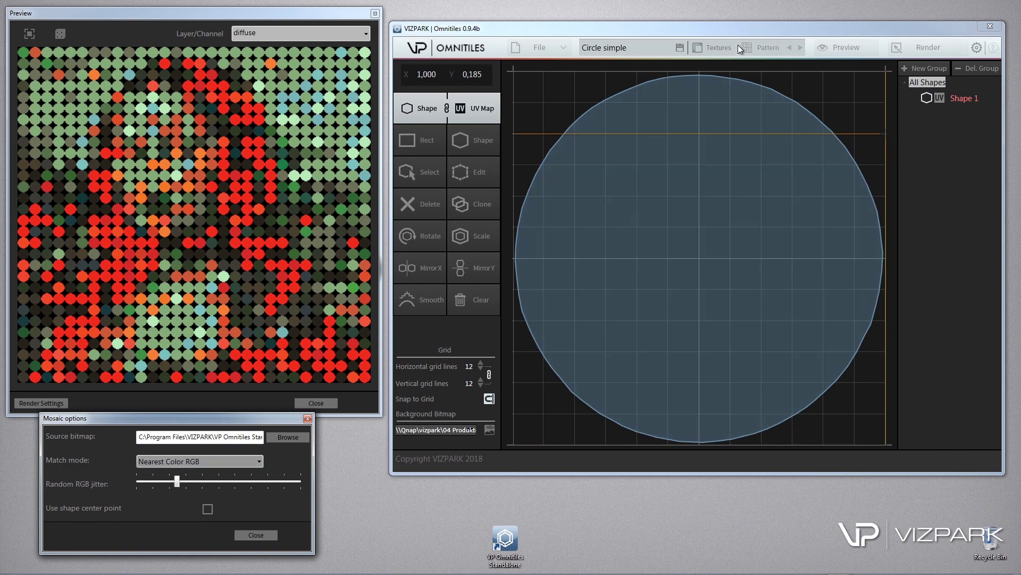
{"action": "left_click", "coordinate": [720, 48]}
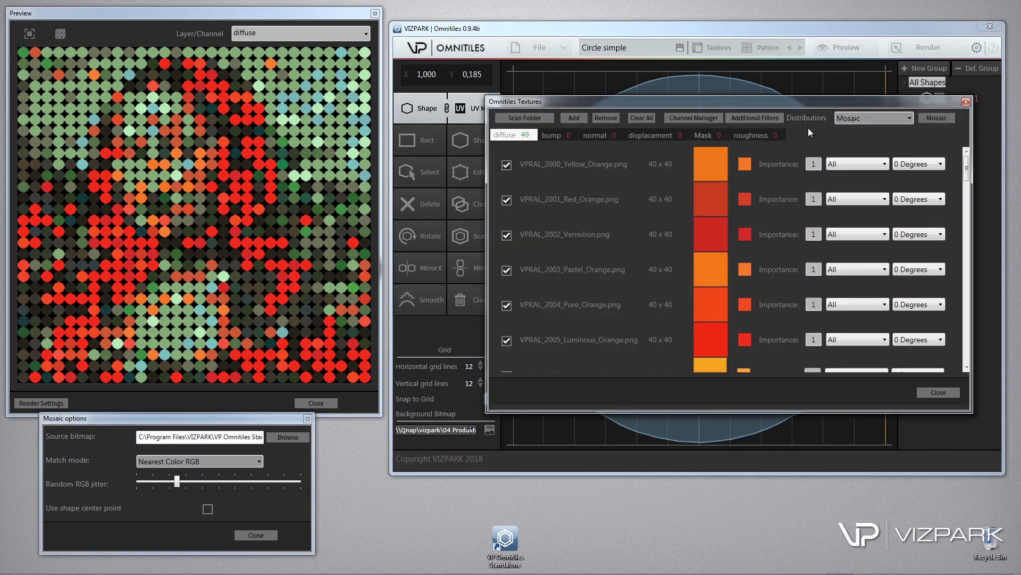
Step: Raise the Render Settings tiling to 55 x 55 for a finer circle-tile Mona Lisa mosaic
{"action": "left_click", "coordinate": [966, 102]}
{"action": "left_click", "coordinate": [927, 48]}
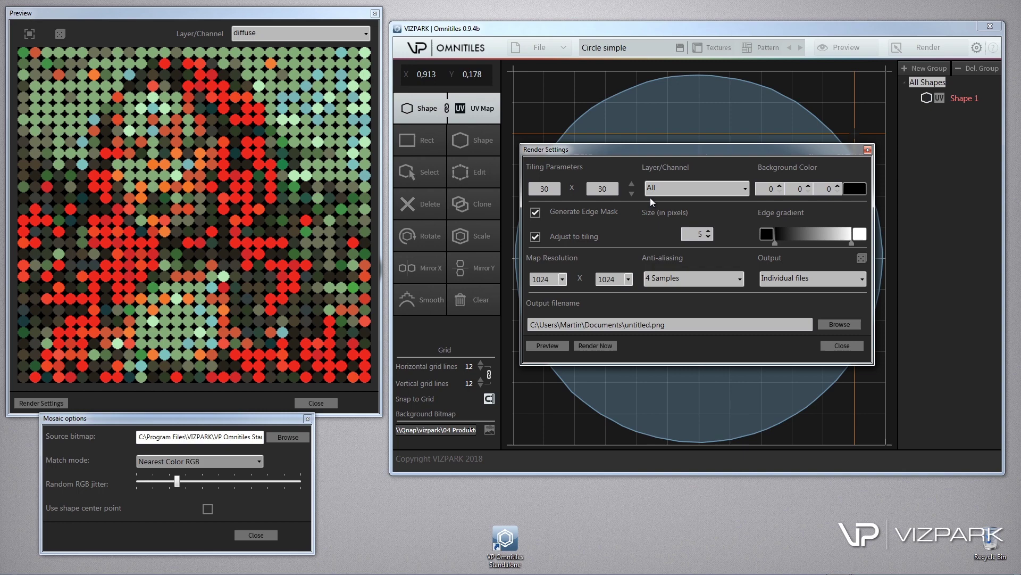
{"action": "left_click", "coordinate": [631, 185]}
{"action": "left_click", "coordinate": [632, 184]}
{"action": "left_click", "coordinate": [631, 185]}
{"action": "left_click", "coordinate": [632, 184]}
{"action": "left_click", "coordinate": [631, 184]}
{"action": "left_click", "coordinate": [631, 185]}
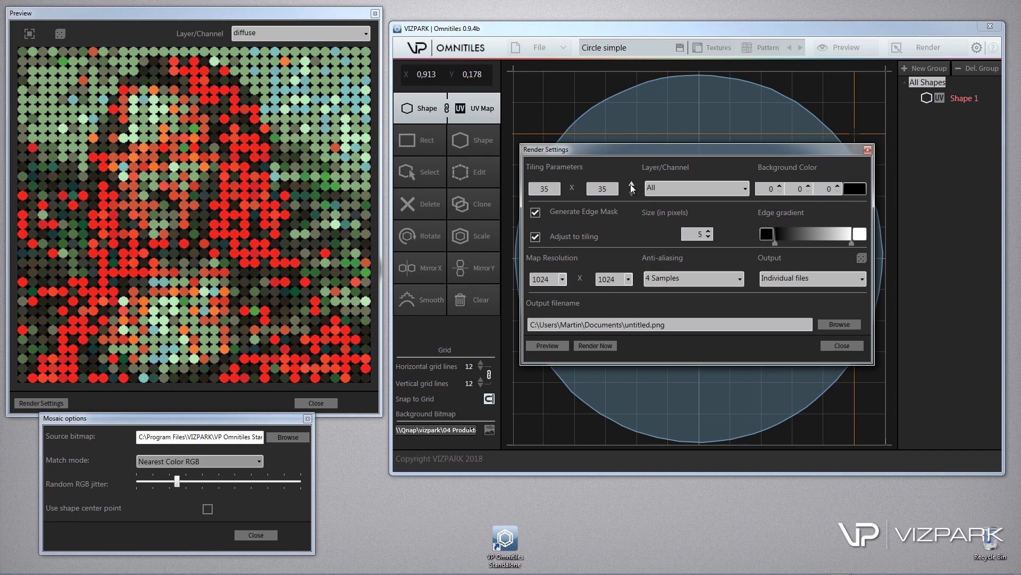
{"action": "left_click", "coordinate": [631, 185]}
{"action": "left_click", "coordinate": [631, 184]}
{"action": "left_click", "coordinate": [632, 185]}
{"action": "left_click", "coordinate": [631, 184]}
{"action": "left_click", "coordinate": [632, 185]}
{"action": "left_click", "coordinate": [632, 184]}
{"action": "left_click", "coordinate": [632, 184]}
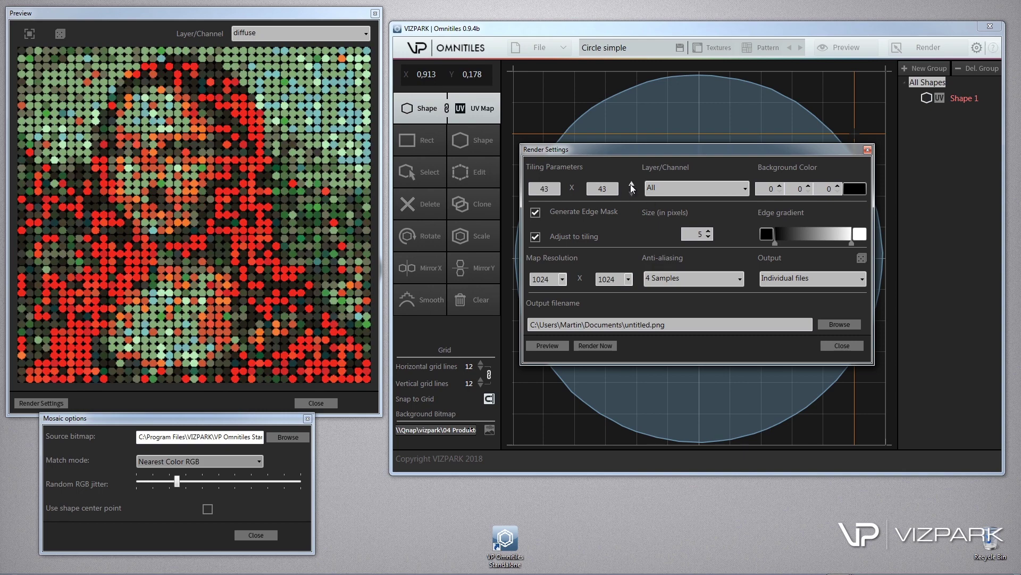
{"action": "left_click", "coordinate": [632, 184]}
{"action": "left_click", "coordinate": [631, 185]}
{"action": "left_click", "coordinate": [631, 184]}
{"action": "left_click", "coordinate": [632, 185]}
{"action": "left_click", "coordinate": [631, 185]}
{"action": "left_click", "coordinate": [631, 185]}
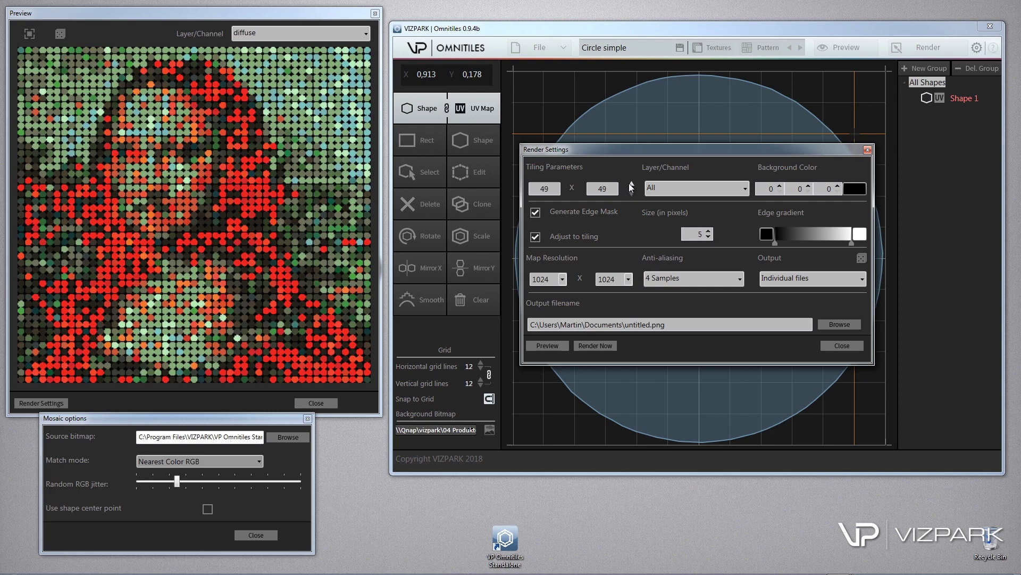
{"action": "left_click", "coordinate": [632, 185]}
{"action": "left_click", "coordinate": [631, 184]}
{"action": "left_click", "coordinate": [632, 184]}
{"action": "left_click", "coordinate": [631, 185]}
{"action": "left_click", "coordinate": [632, 185]}
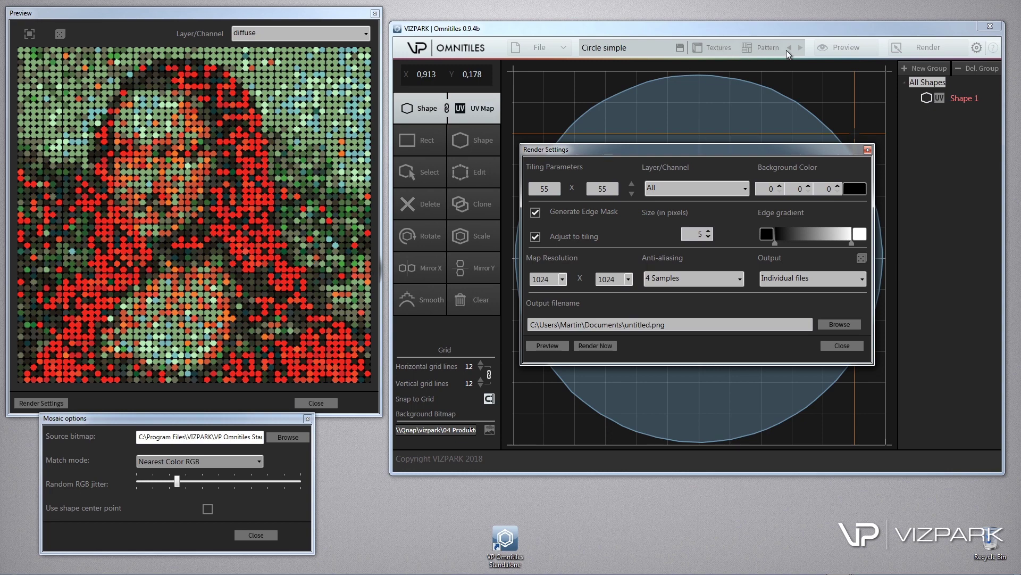
{"action": "left_click", "coordinate": [851, 347]}
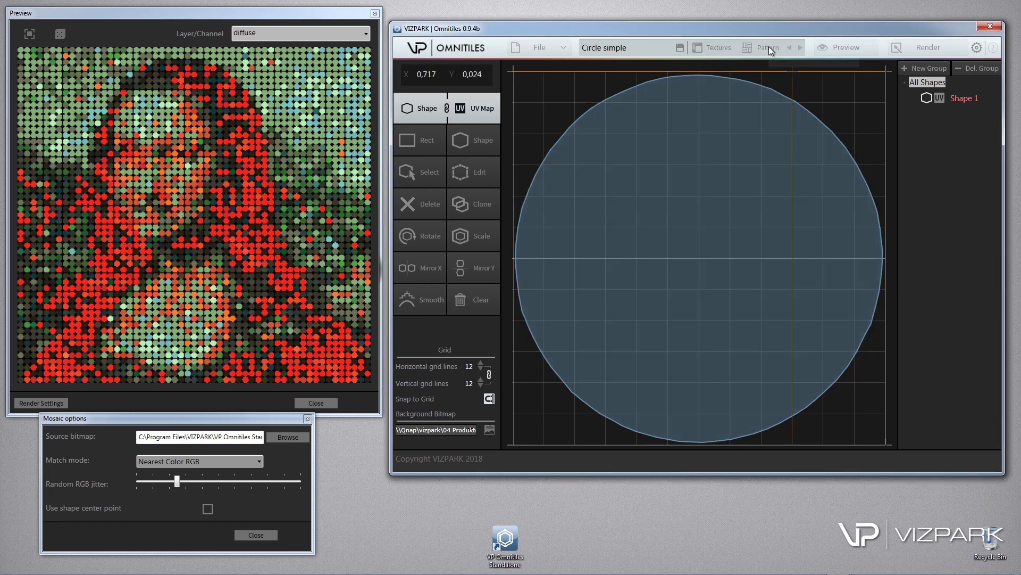
Step: Load a black-and-white brick tile preset through File > Open Preset
{"action": "left_click", "coordinate": [516, 48]}
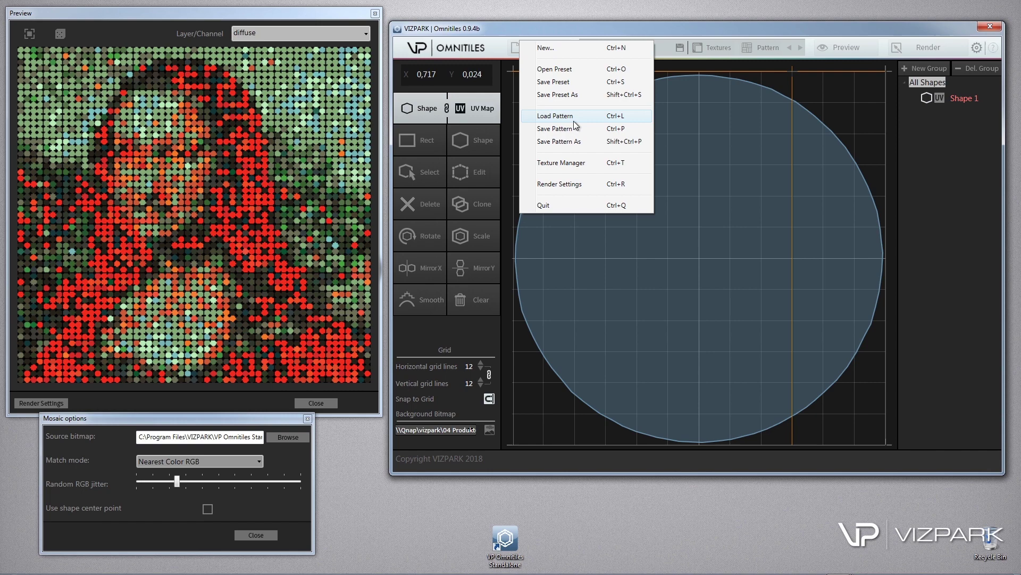
{"action": "left_click", "coordinate": [584, 73]}
{"action": "double_click", "coordinate": [606, 198]}
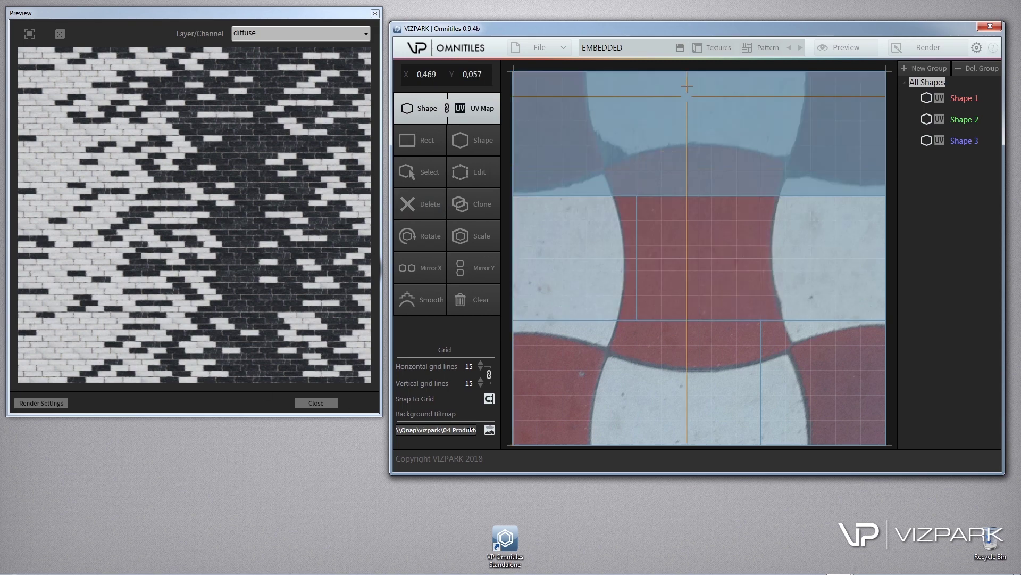
{"action": "left_click", "coordinate": [541, 48]}
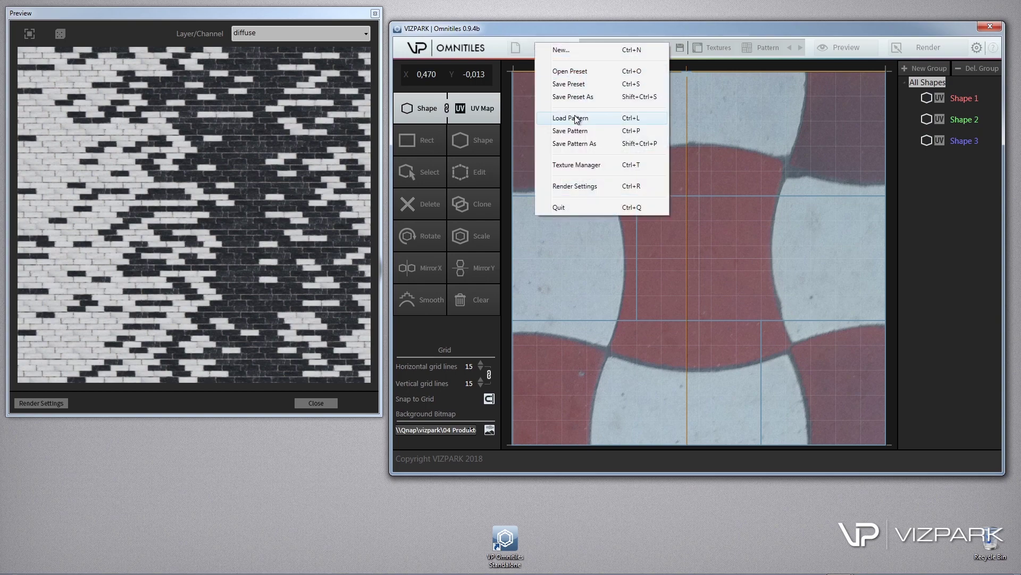
{"action": "left_click", "coordinate": [571, 70]}
Step: Load the Mosaic Demo 05.vop full preset from the open dialog
{"action": "double_click", "coordinate": [596, 212]}
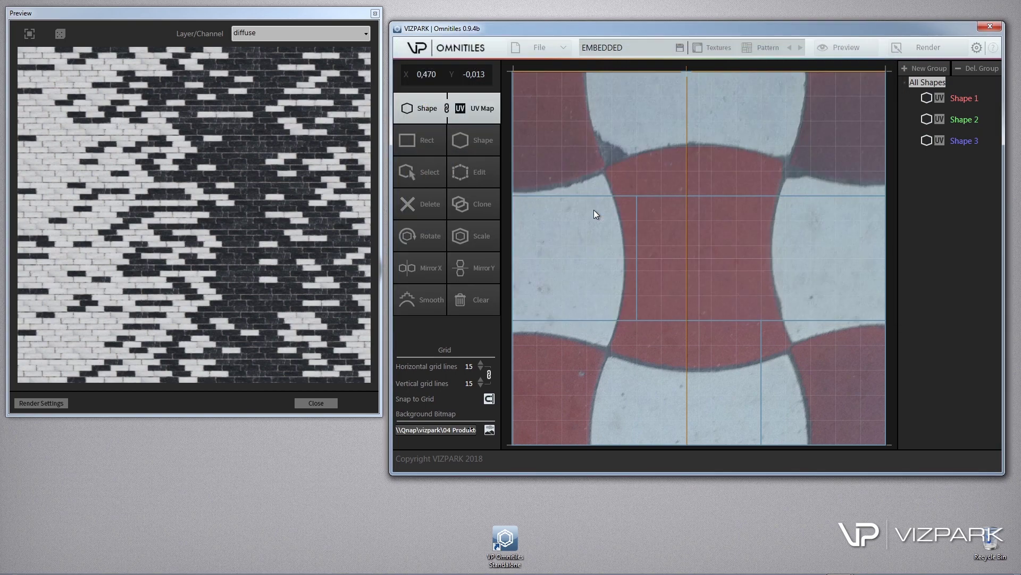